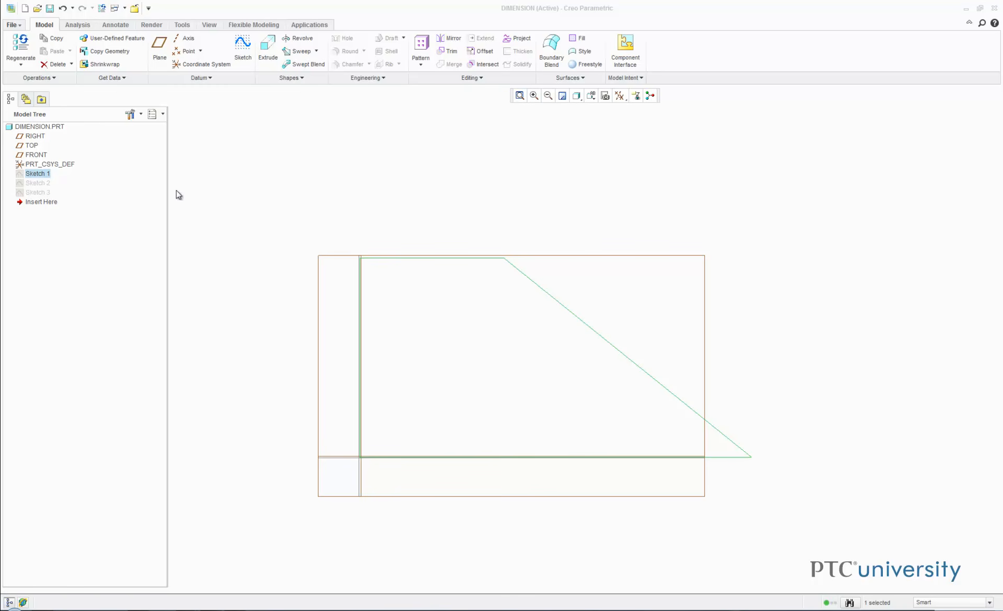
# Step: Open Sketch 1 for redefinition and dimension the top horizontal line's length as 75
pyautogui.rightClick(48, 175)
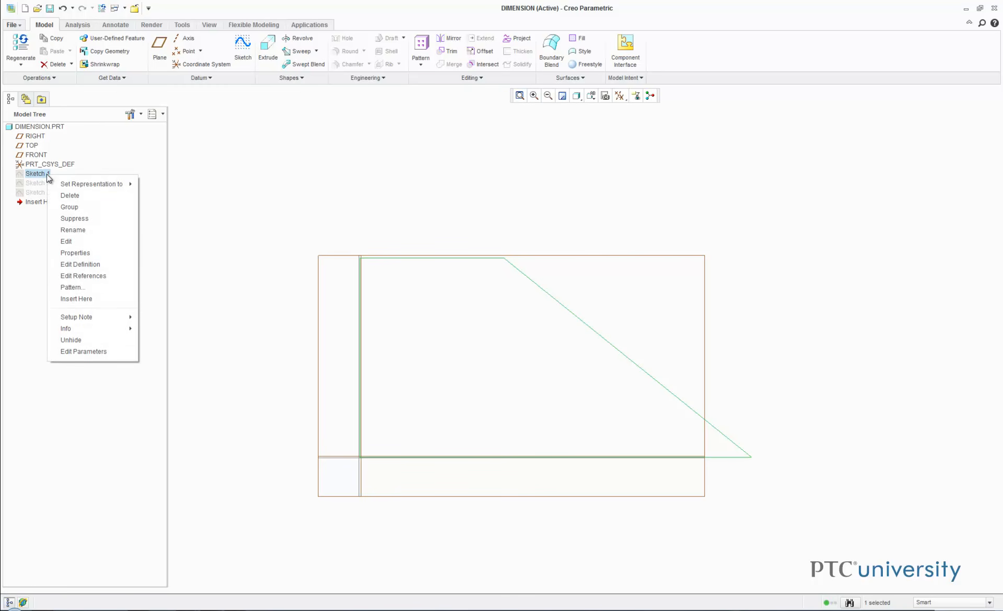
pyautogui.click(102, 265)
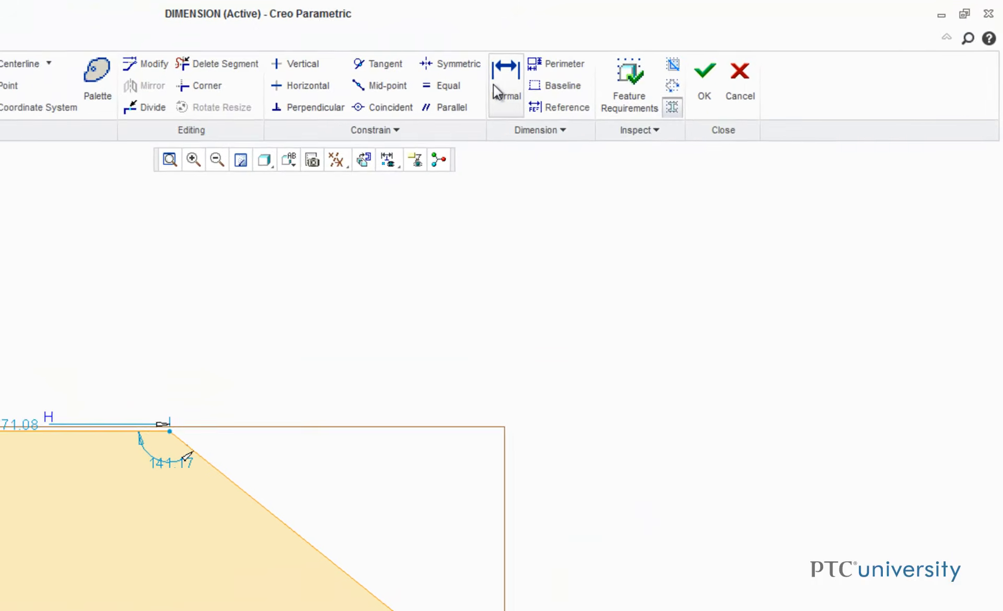
pyautogui.click(469, 87)
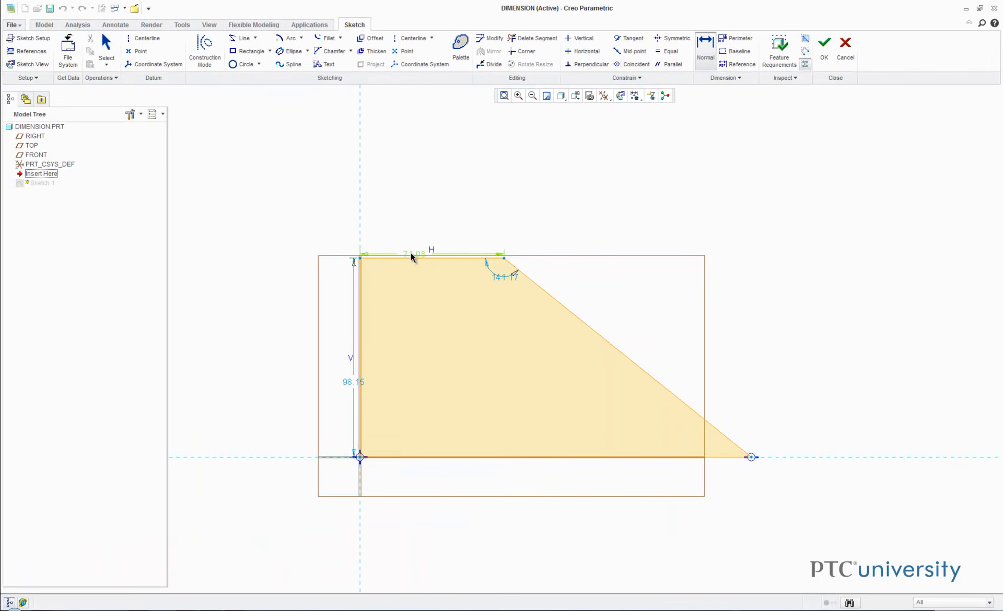
pyautogui.doubleClick(410, 253)
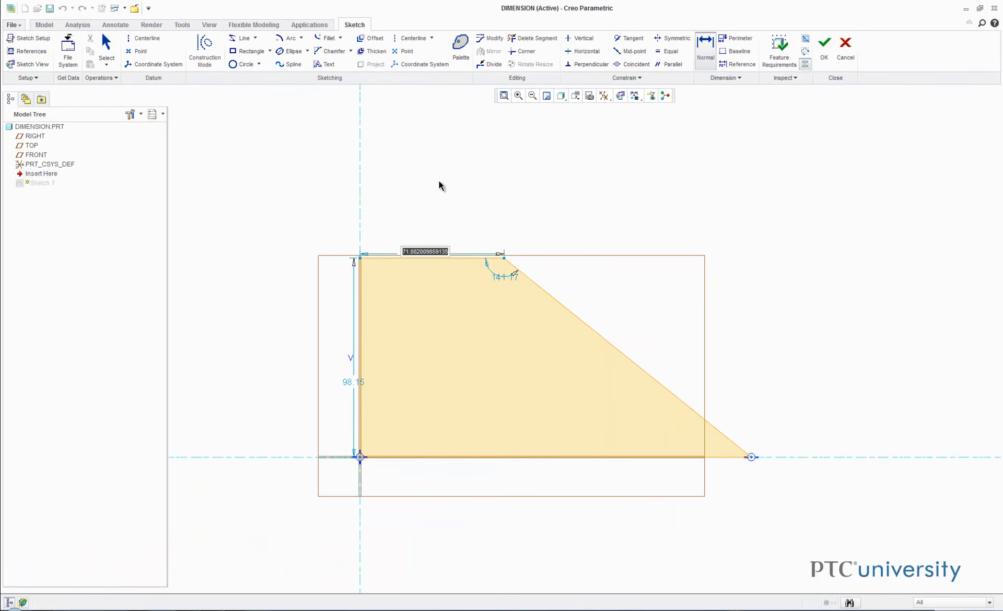
pyautogui.write('75')
pyautogui.press('Return')
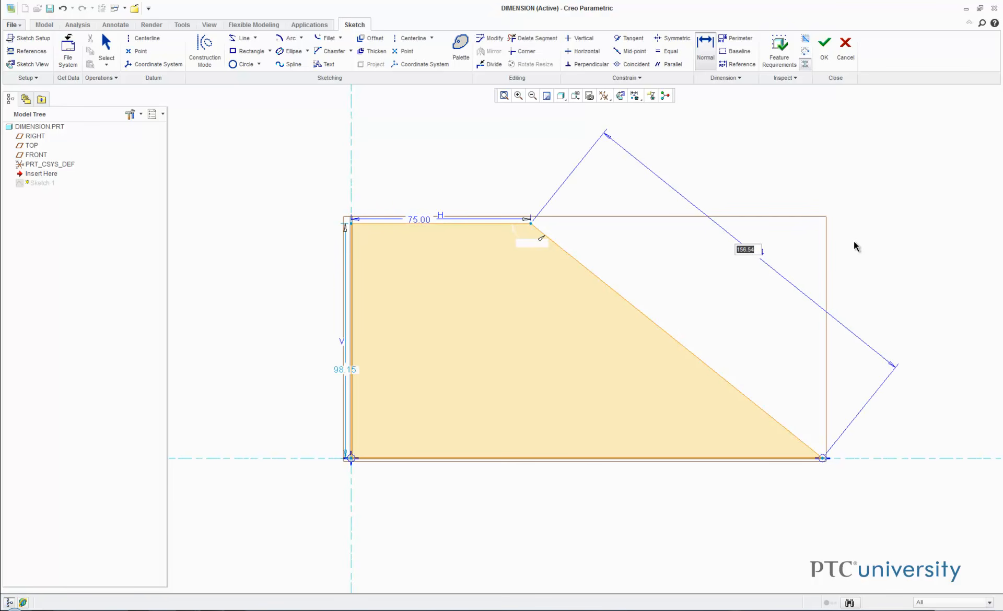
# Step: Dimension the slanted line's length as 160 and the vertical line's length as 100
pyautogui.write('160')
pyautogui.press('Return')
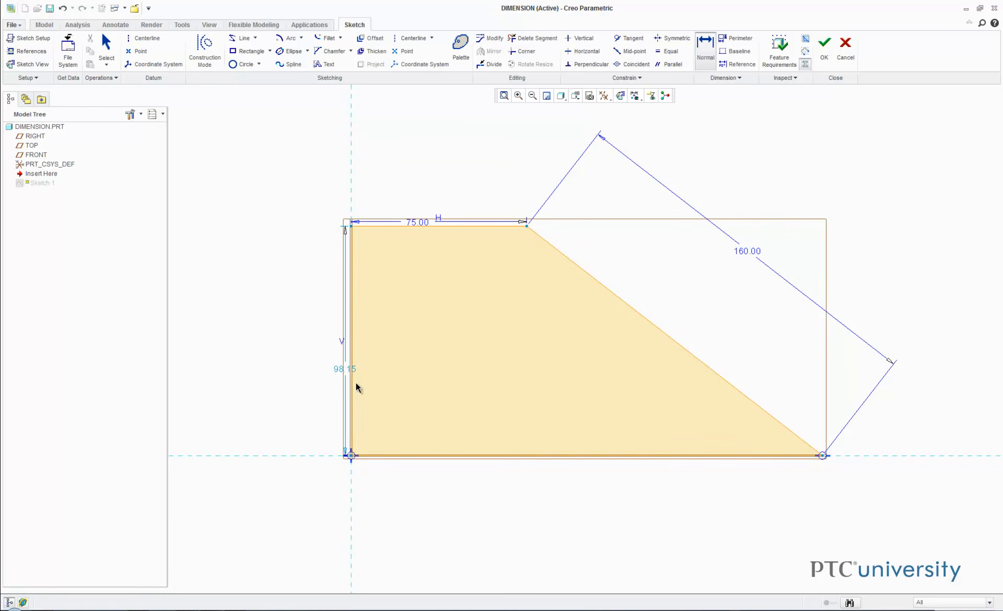
pyautogui.middleClick(281, 359)
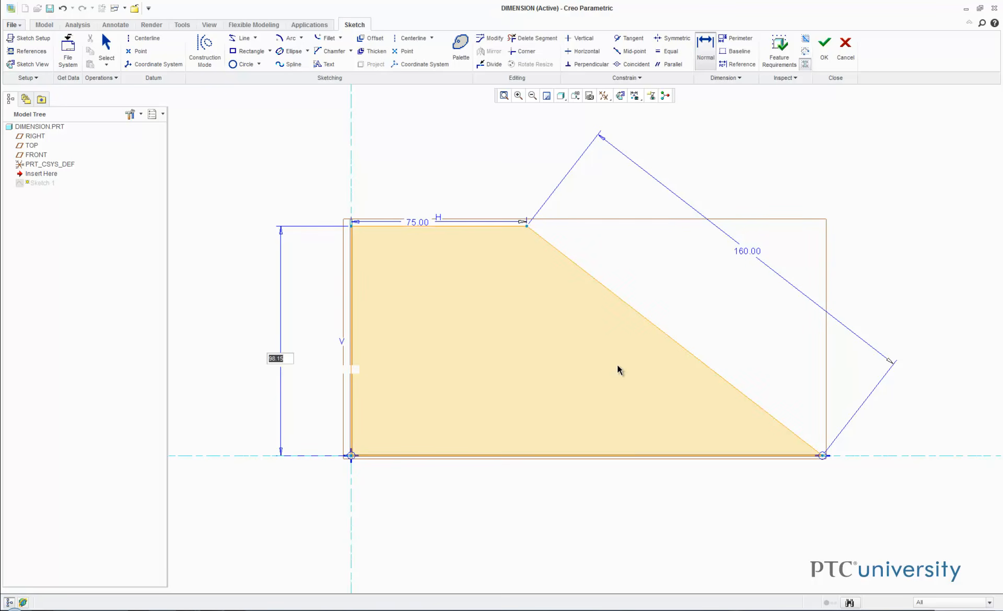
pyautogui.write('100')
pyautogui.press('Return')
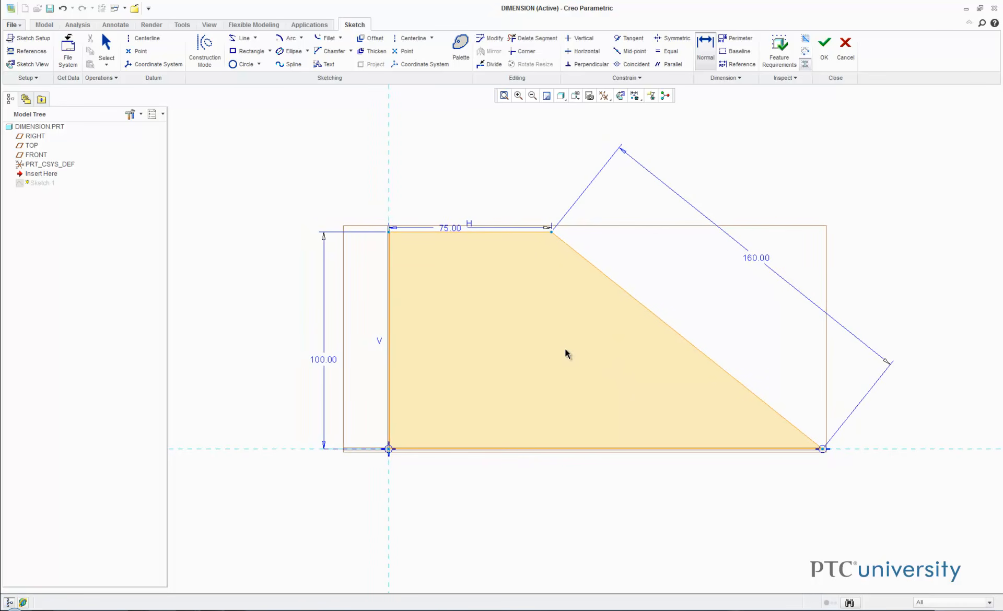
# Step: Try to add a length dimension to the bottom horizontal line, and delete that dimension in the conflict resolution
pyautogui.click(563, 449)
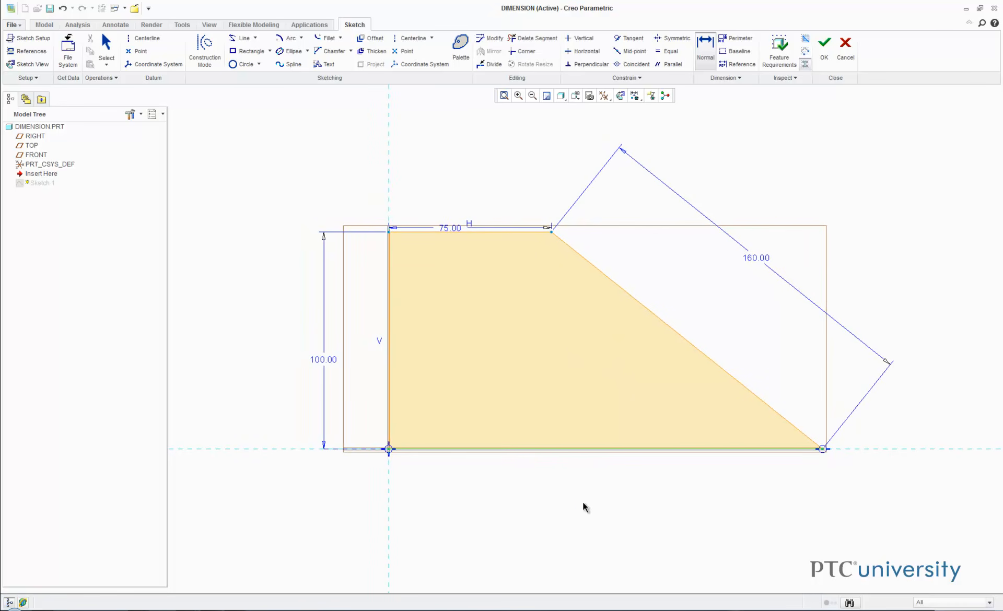
pyautogui.middleClick(584, 517)
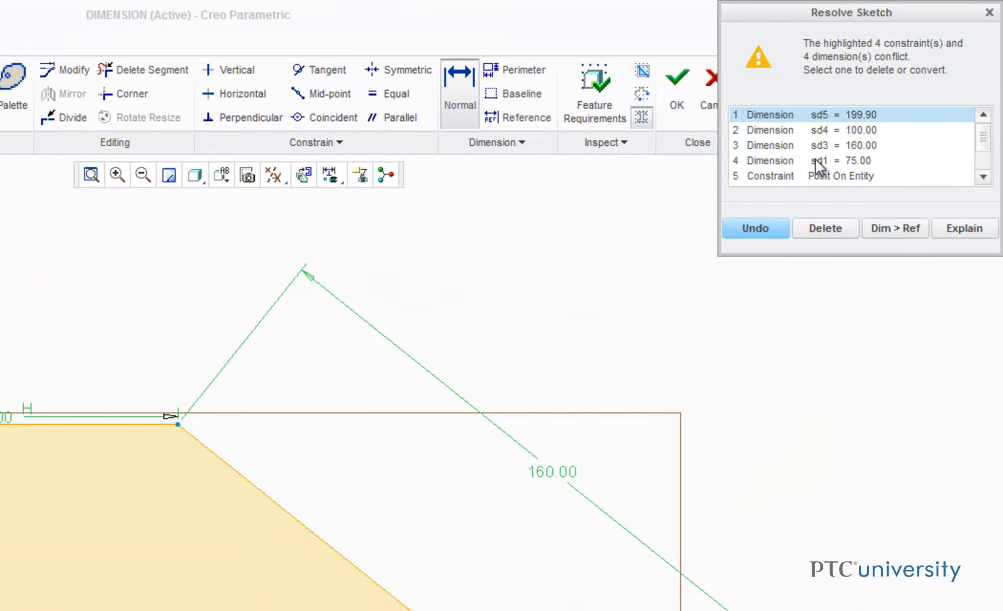
pyautogui.click(822, 228)
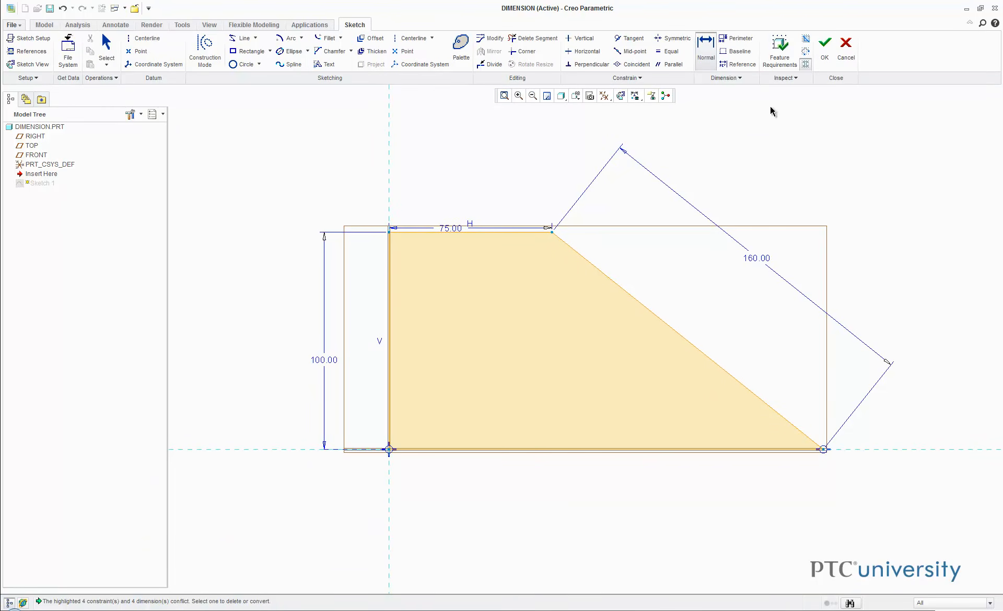
# Step: Accept the Sketch 1 changes and open Sketch 2 for redefinition
pyautogui.click(825, 48)
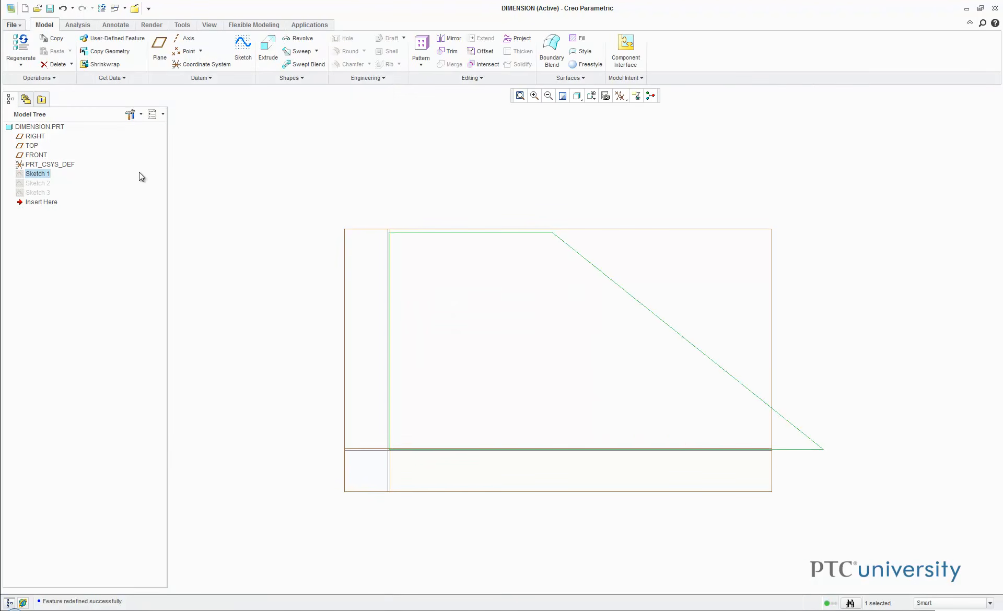
pyautogui.click(38, 183)
pyautogui.rightClick(39, 183)
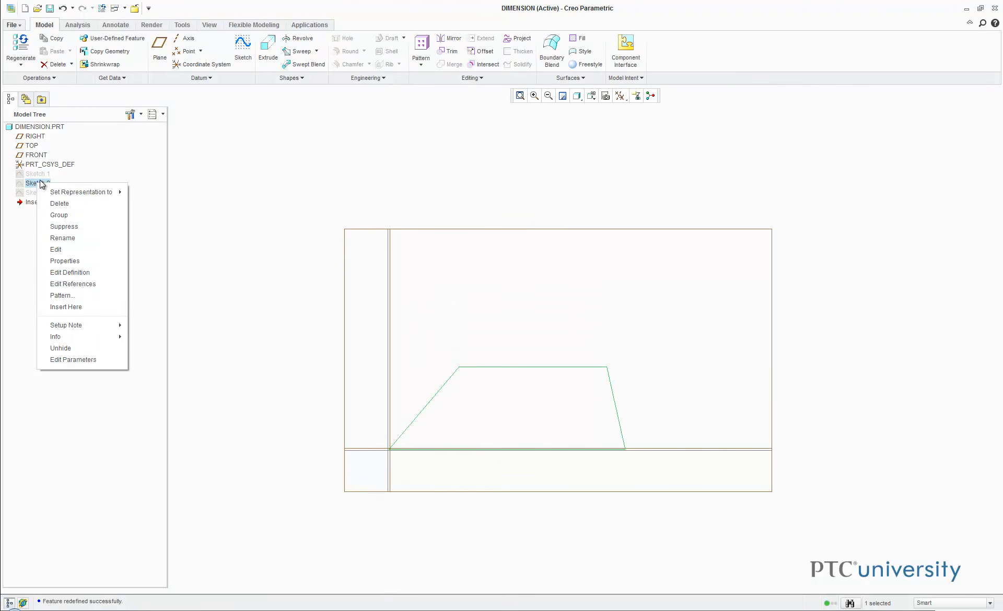
pyautogui.click(92, 271)
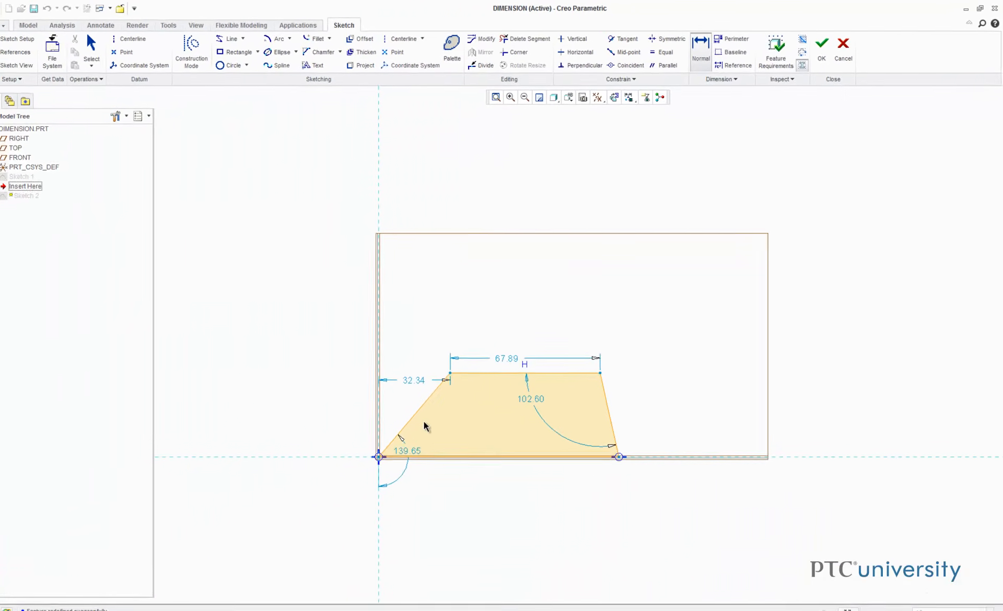
# Step: Dimension the angle between the trapezoid's left slanted side and its base as 50 degrees
pyautogui.click(424, 412)
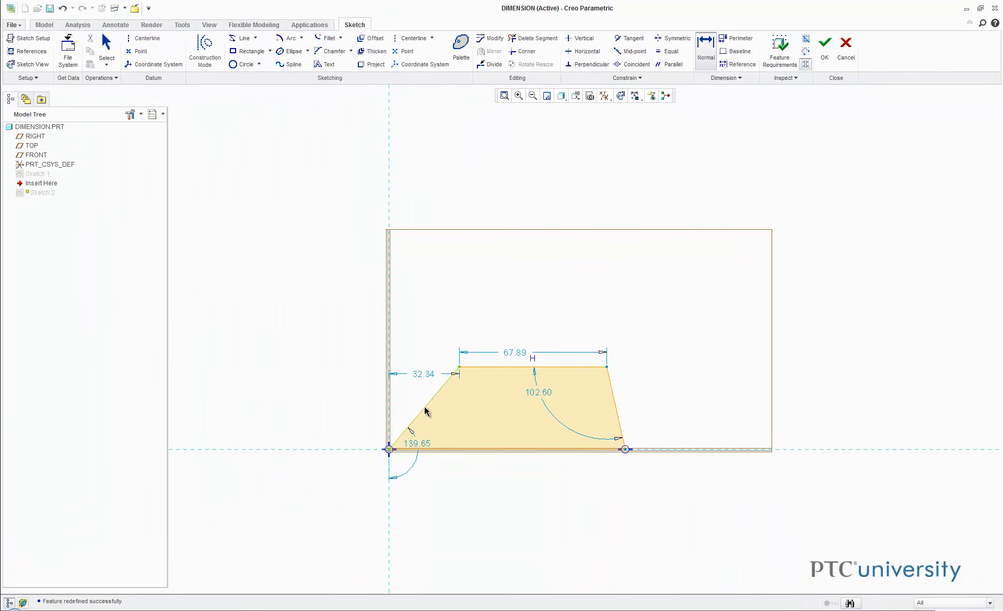
pyautogui.click(451, 452)
pyautogui.middleClick(437, 428)
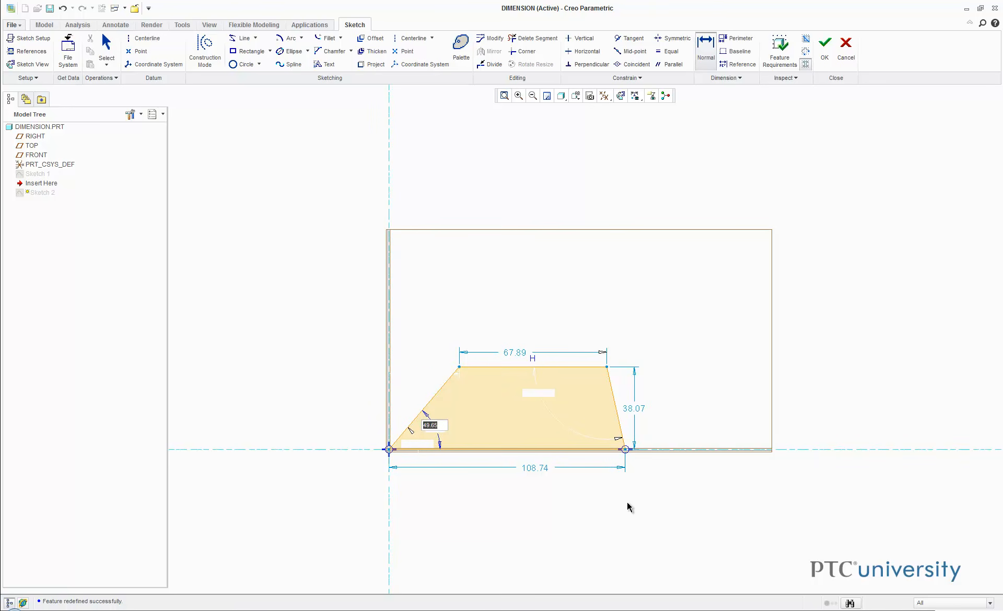
pyautogui.write('5')
pyautogui.press('Return')
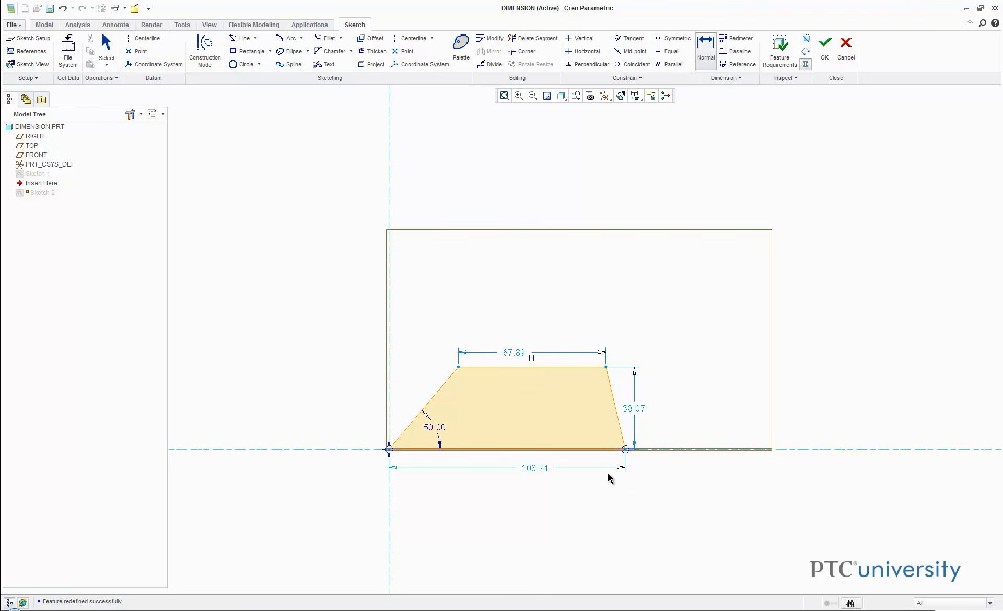
# Step: Dimension the angle between the trapezoid's right slanted side and its base as 75 degrees
pyautogui.scroll(-2, 644, 451)
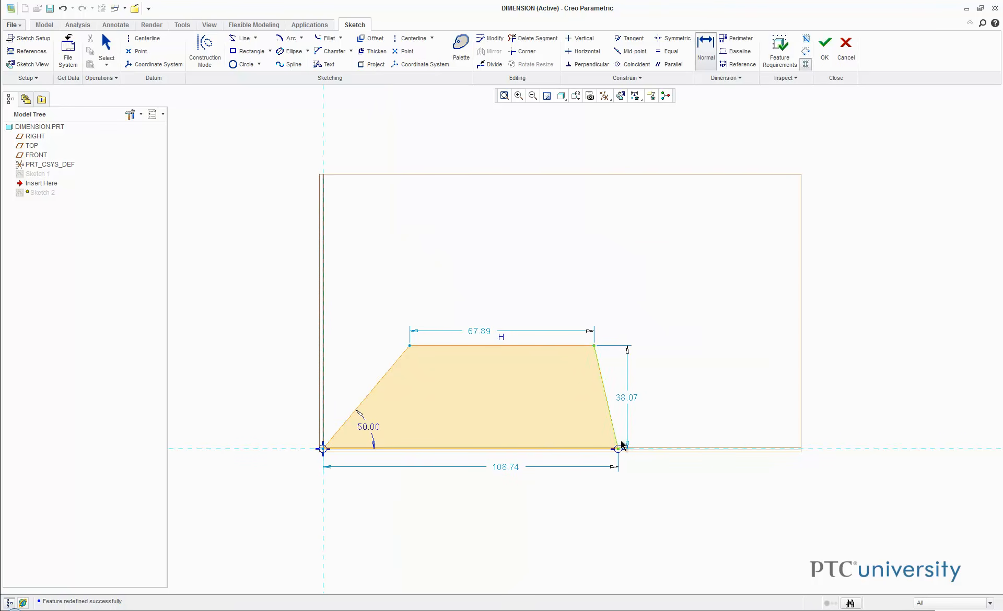
pyautogui.click(609, 410)
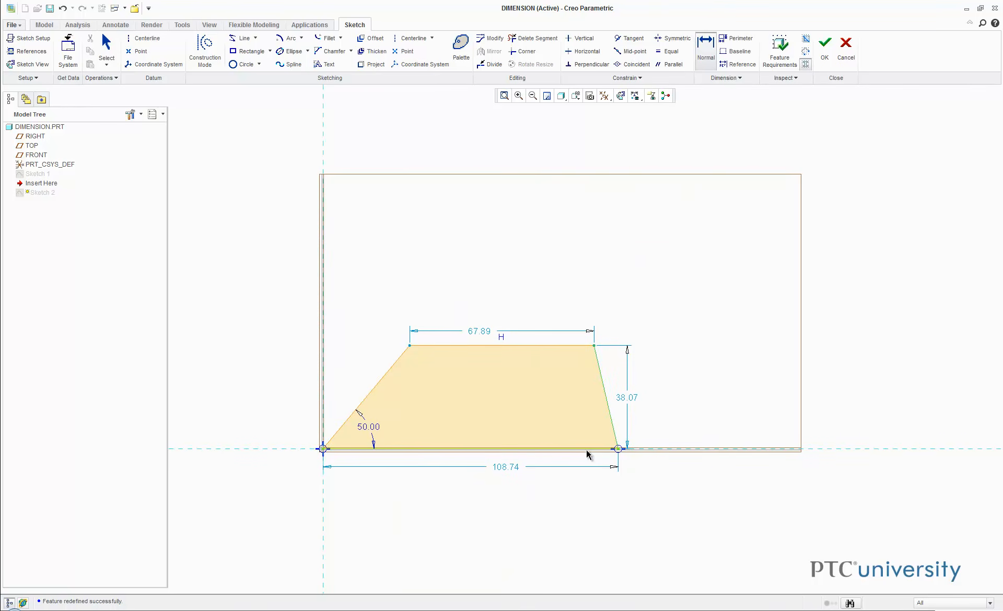
pyautogui.middleClick(582, 427)
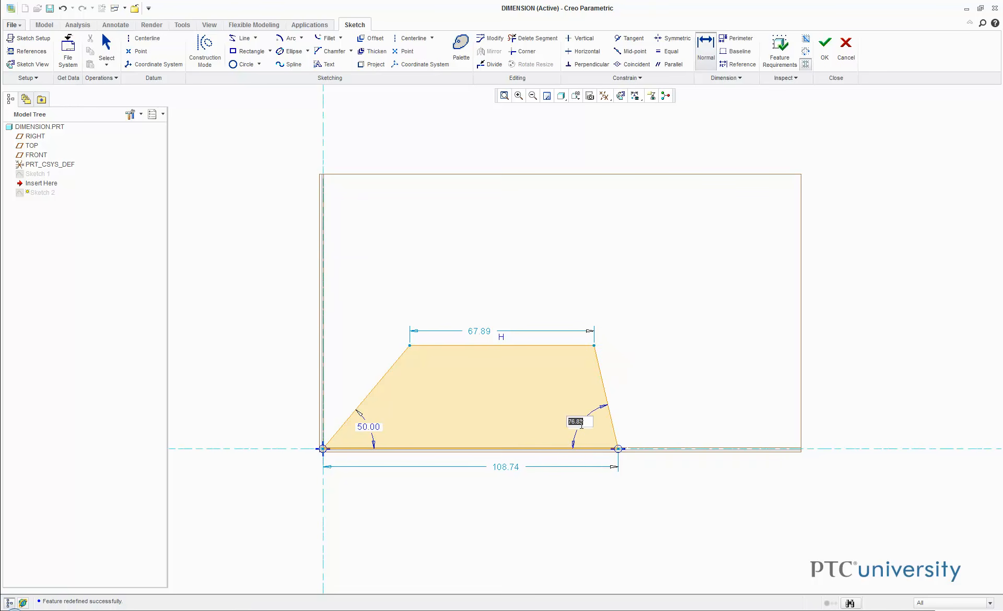
pyautogui.write('75')
pyautogui.press('Return')
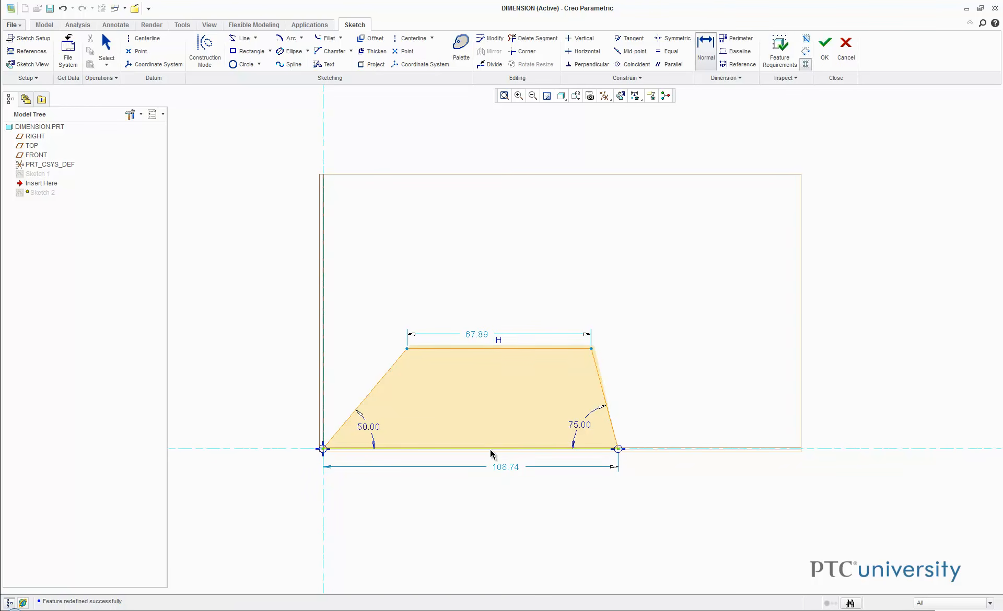
# Step: Dimension the distance between the trapezoid's two parallel sides as 40 and accept the sketch
pyautogui.click(506, 353)
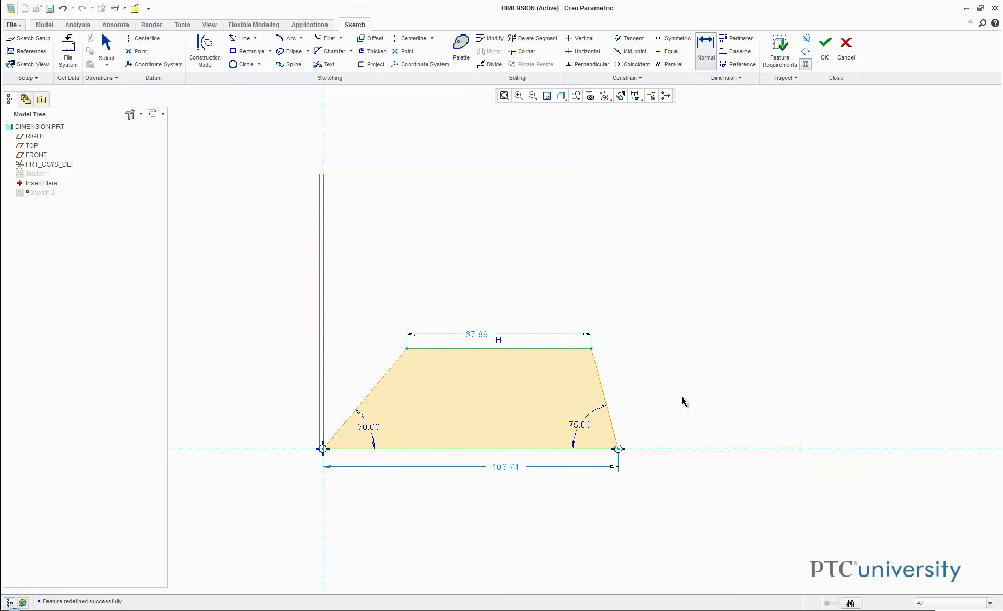
pyautogui.middleClick(696, 398)
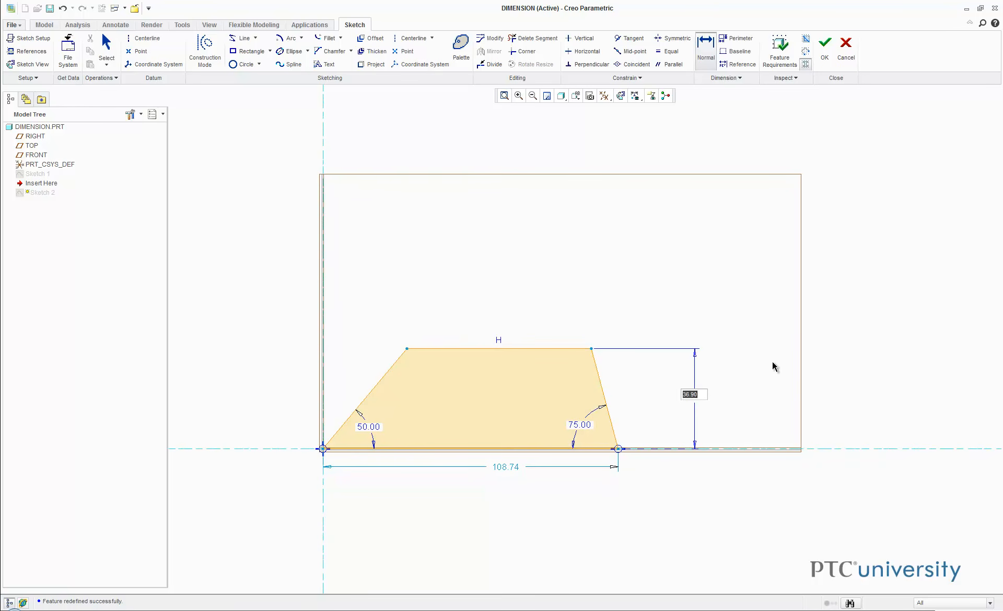
pyautogui.write('40')
pyautogui.press('Return')
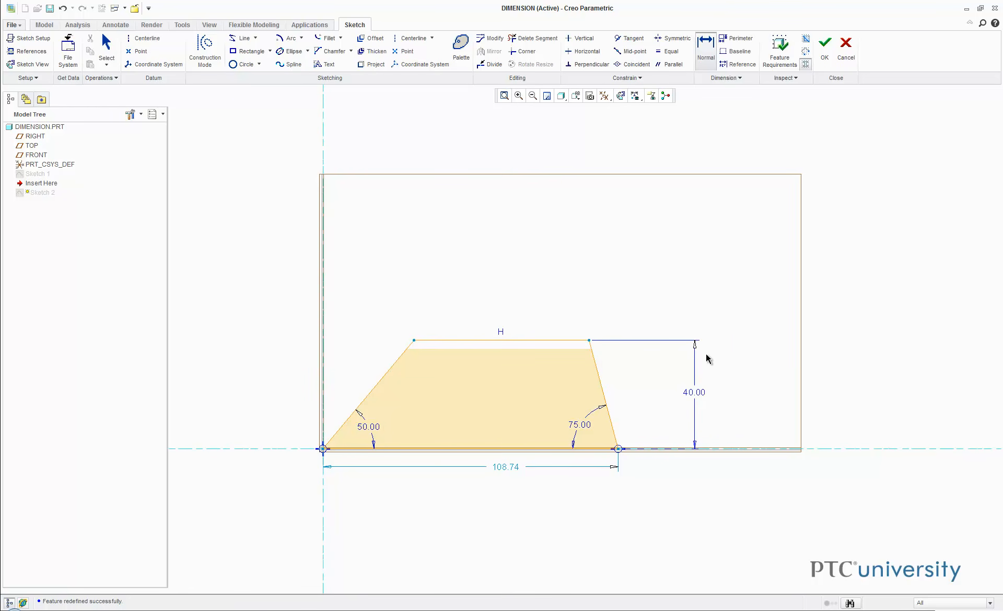
pyautogui.click(826, 48)
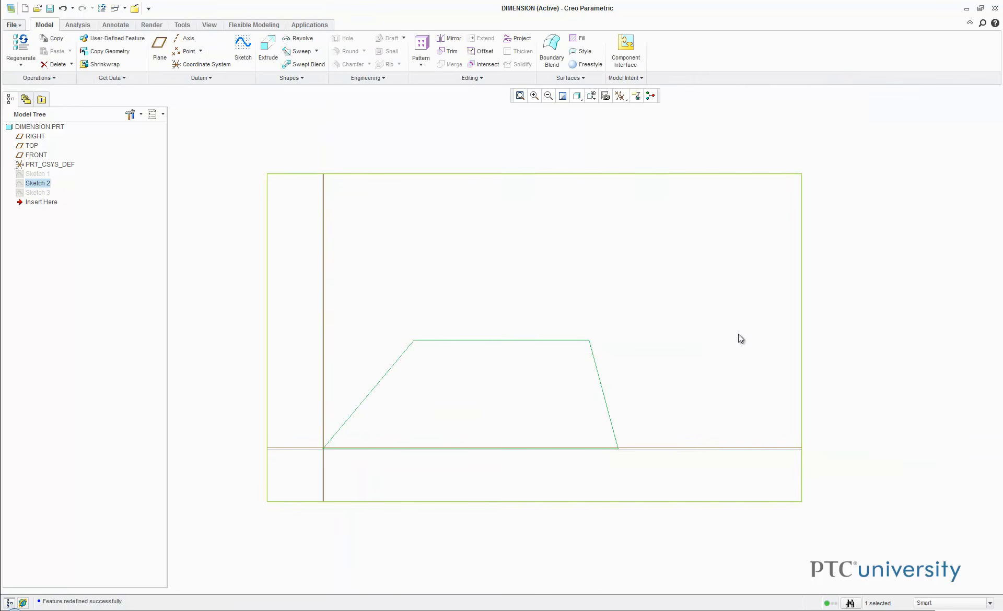
# Step: Open Sketch 3 for redefinition and dimension the small circle at the origin with a diameter of 40
pyautogui.click(41, 195)
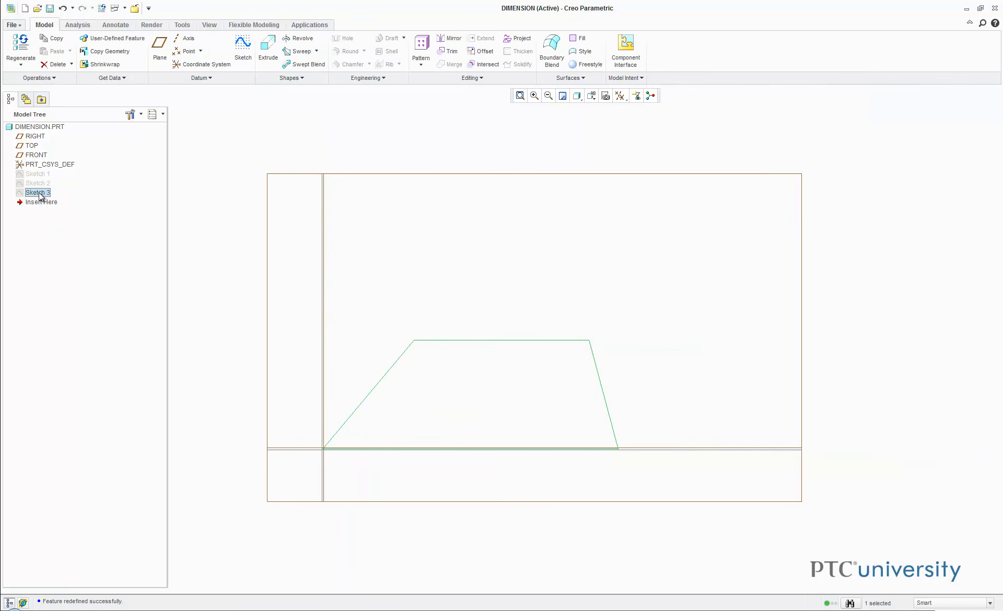
pyautogui.rightClick(46, 195)
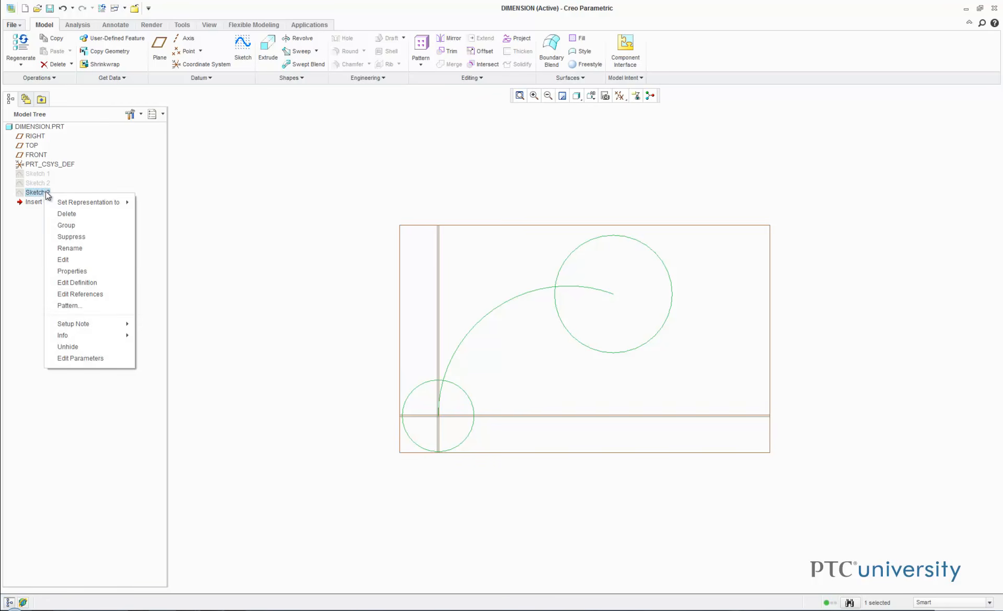
pyautogui.click(109, 285)
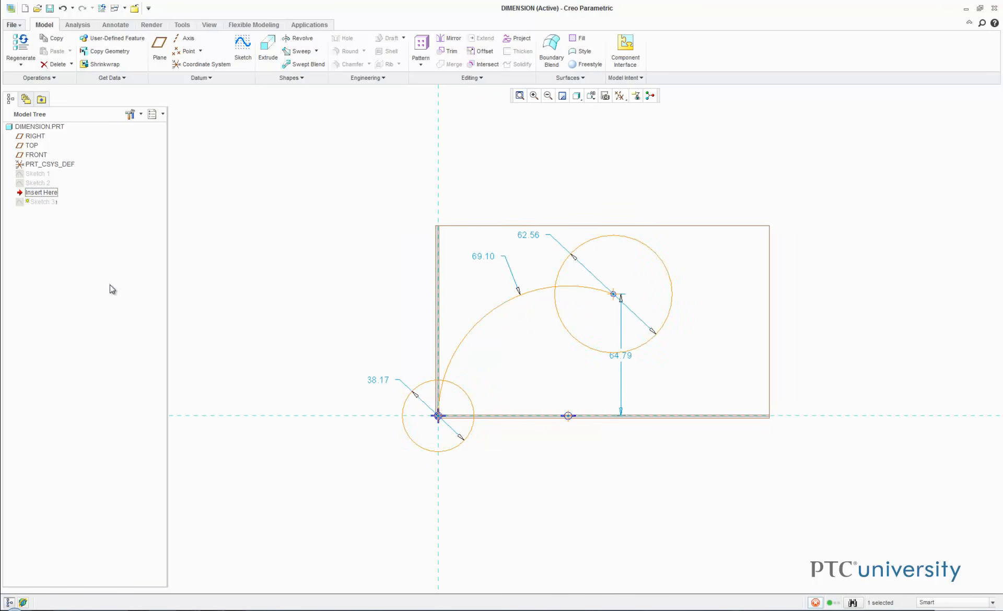
pyautogui.click(705, 50)
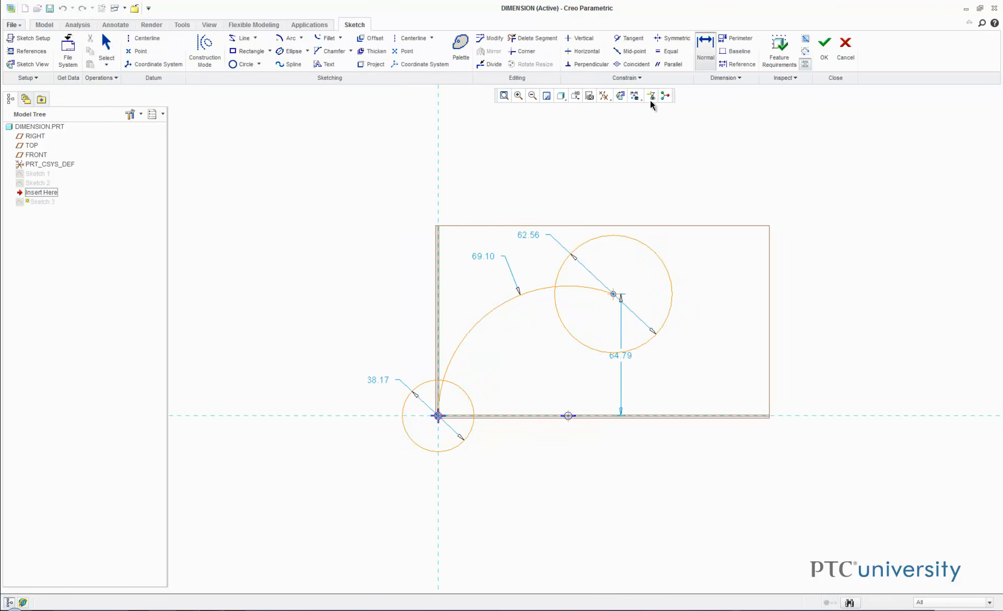
pyautogui.doubleClick(371, 383)
pyautogui.press('Return')
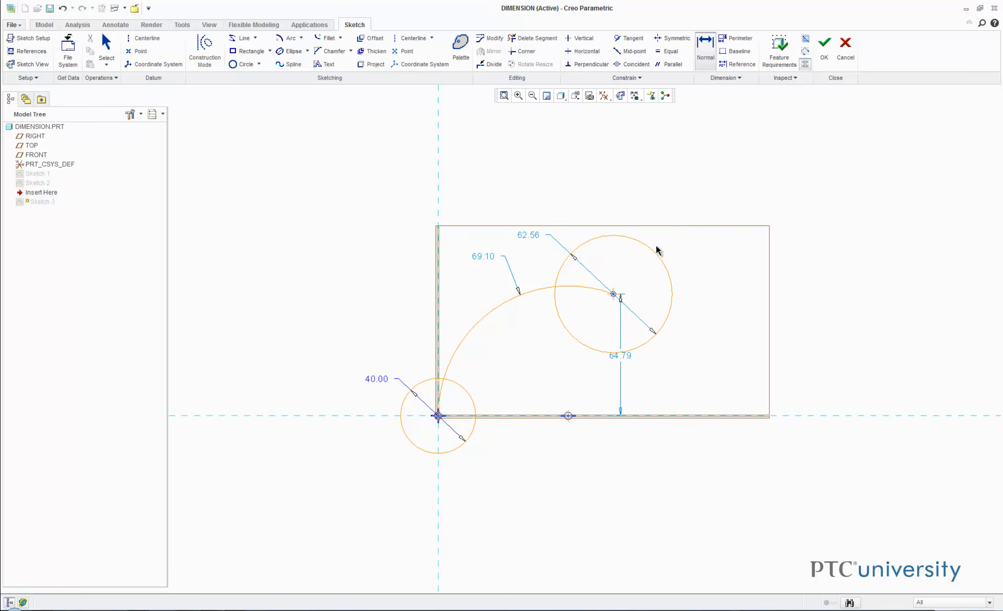
# Step: Add a radius dimension of 30 to the large circle
pyautogui.click(655, 252)
pyautogui.middleClick(708, 159)
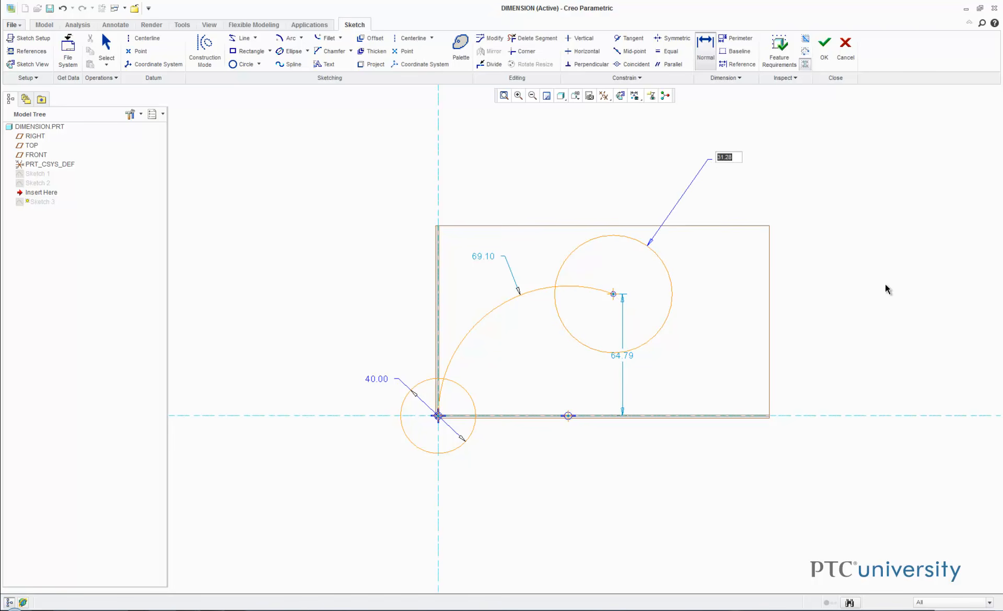
pyautogui.write('30')
pyautogui.press('Return')
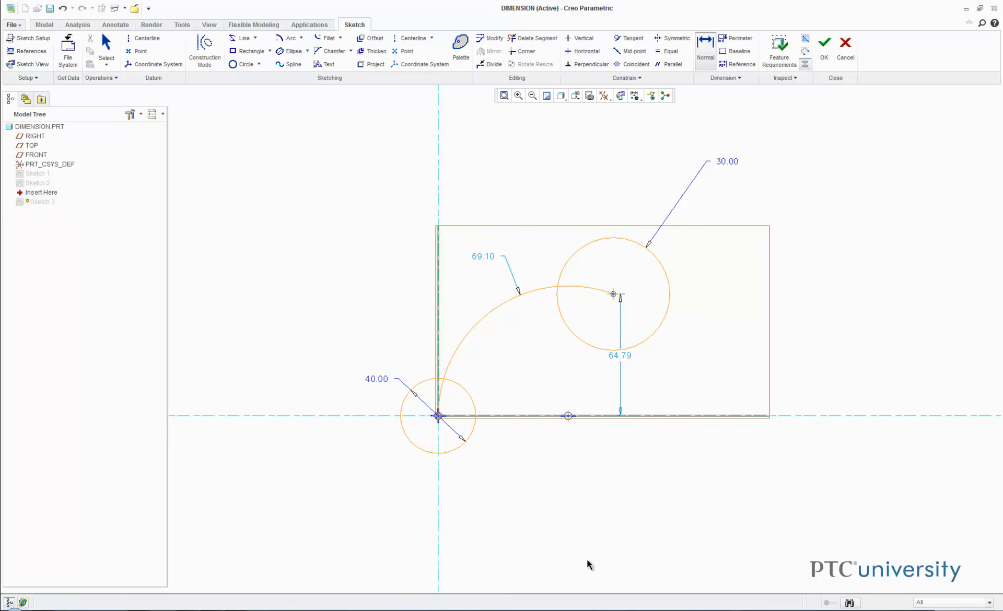
# Step: Add an angular dimension of 90 degrees to the arc between the two circle centers
pyautogui.click(438, 417)
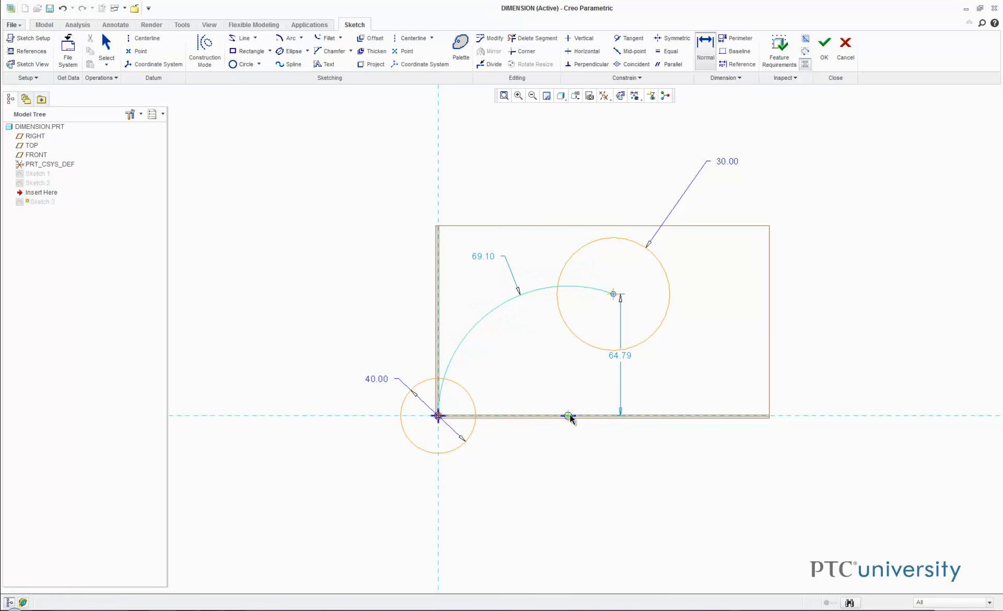
pyautogui.click(611, 298)
pyautogui.middleClick(554, 395)
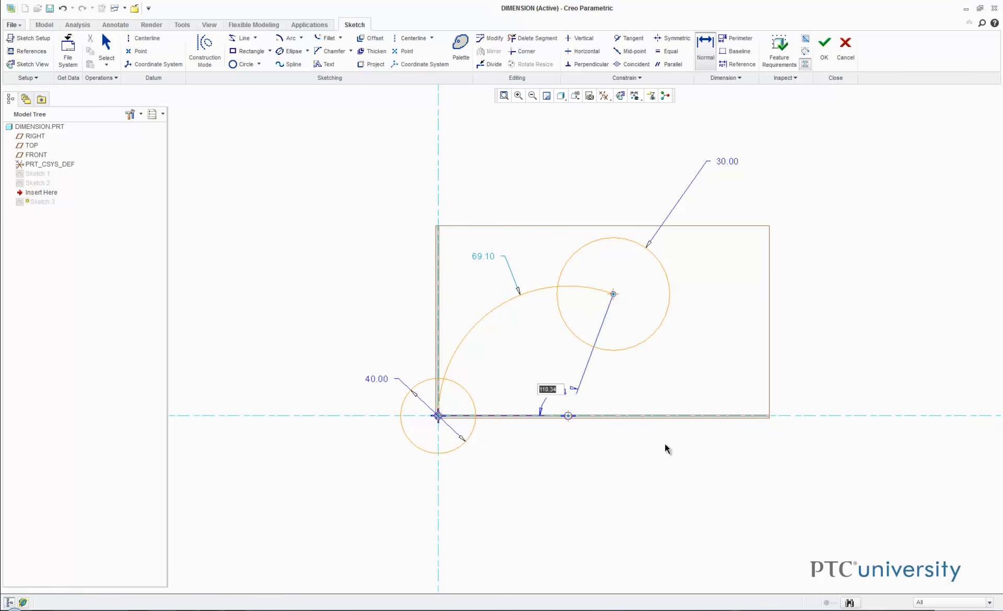
pyautogui.write('90')
pyautogui.press('Return')
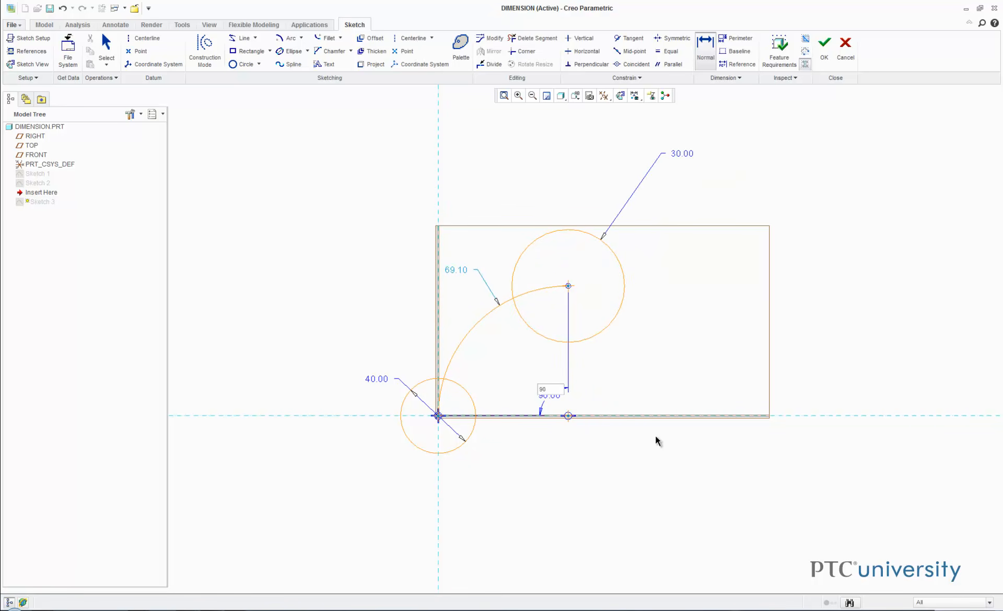
# Step: Confirm the arc angle dimension of 90 and convert it to an arc length dimension
pyautogui.middleClick(653, 435)
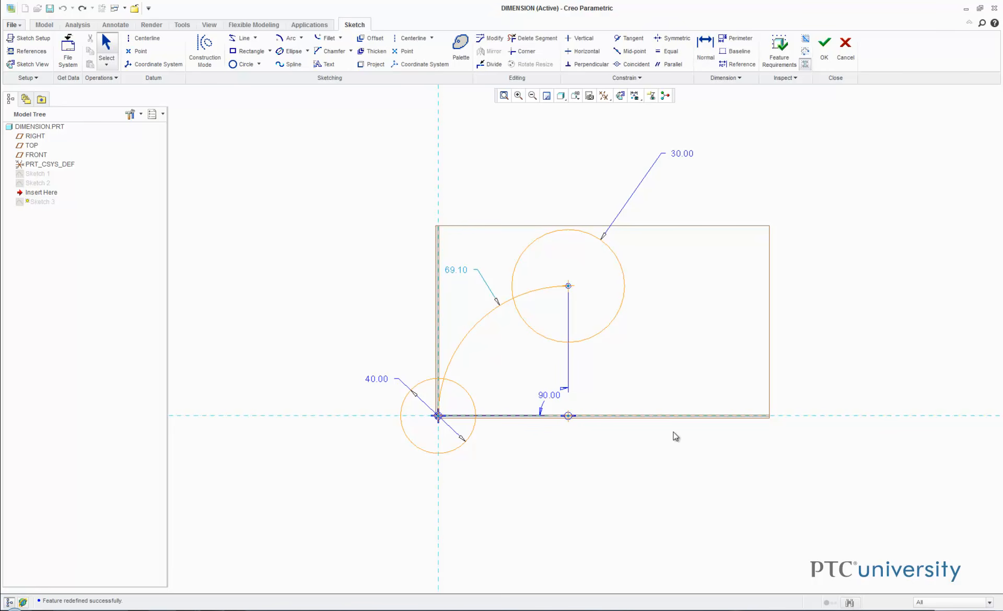
pyautogui.rightClick(558, 395)
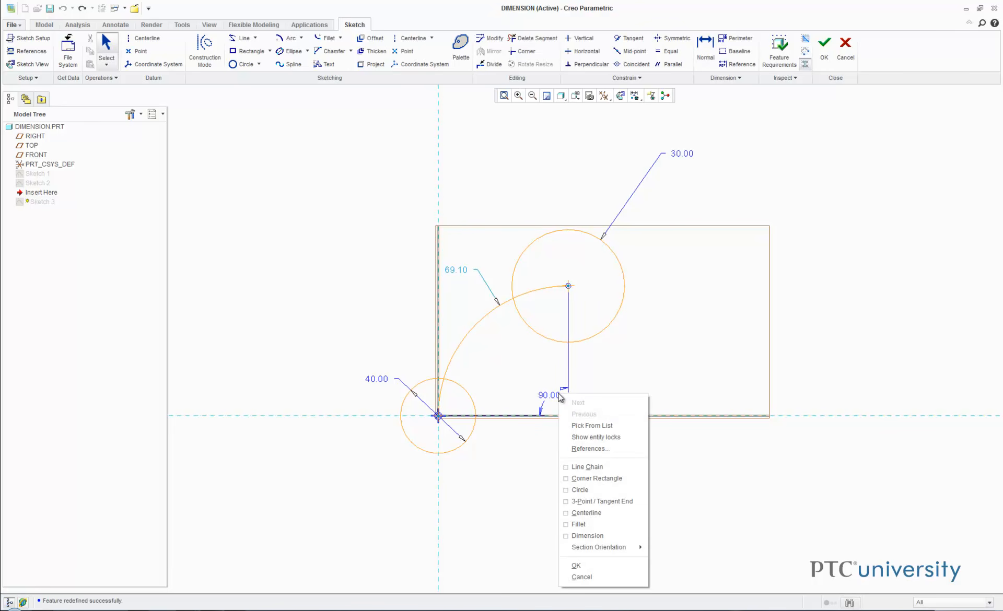
pyautogui.click(656, 369)
pyautogui.click(558, 398)
pyautogui.rightClick(589, 381)
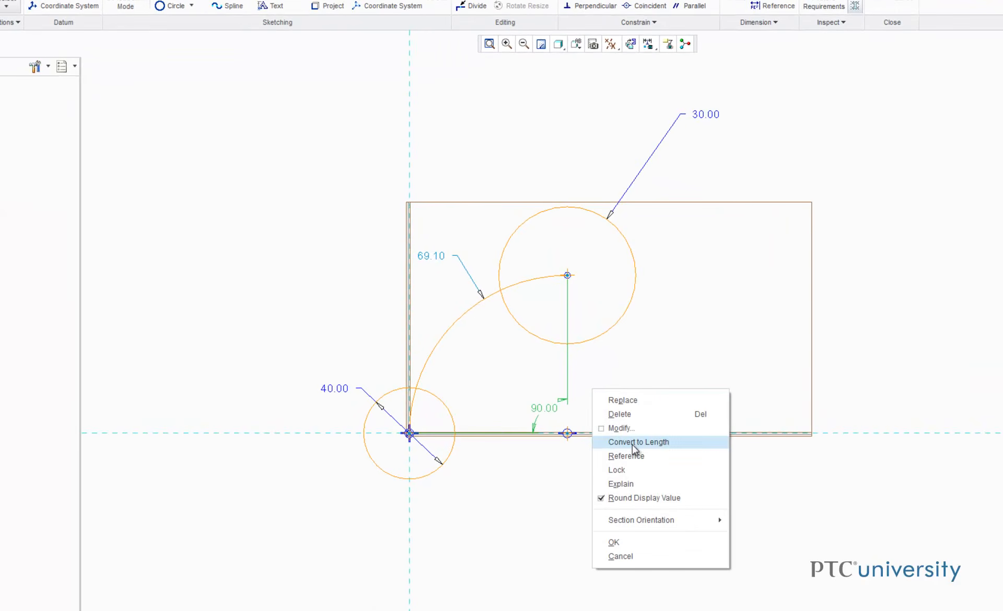
pyautogui.click(633, 443)
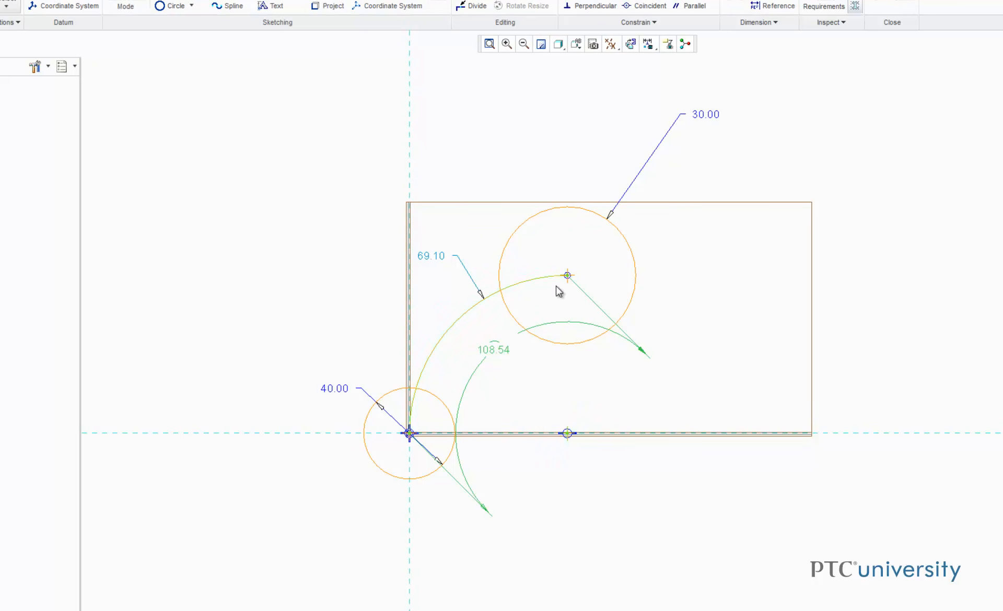
# Step: Convert the large circle's radius dimension to a diameter dimension and that one to a linear dimension
pyautogui.click(699, 119)
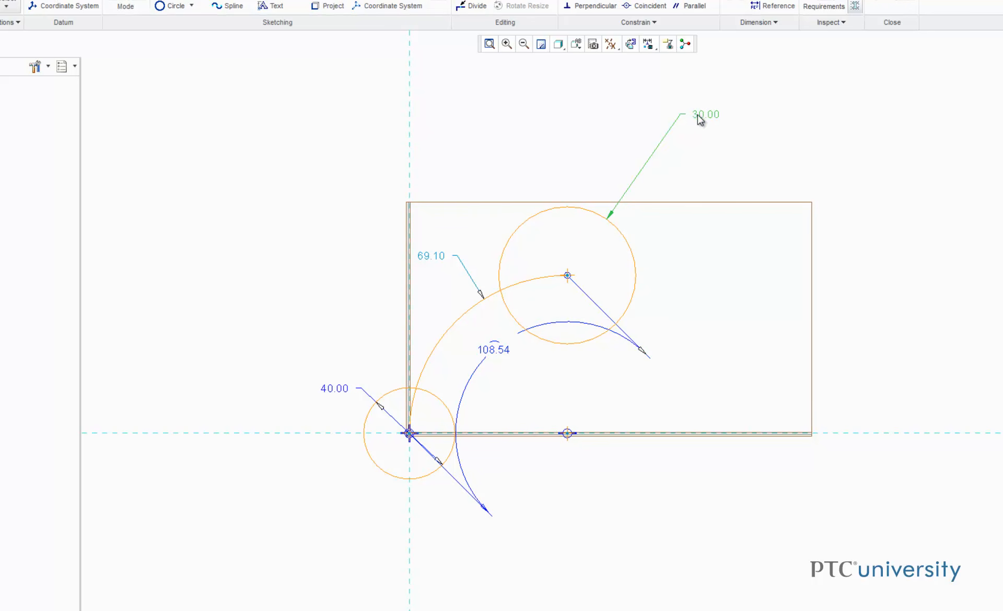
pyautogui.rightClick(692, 180)
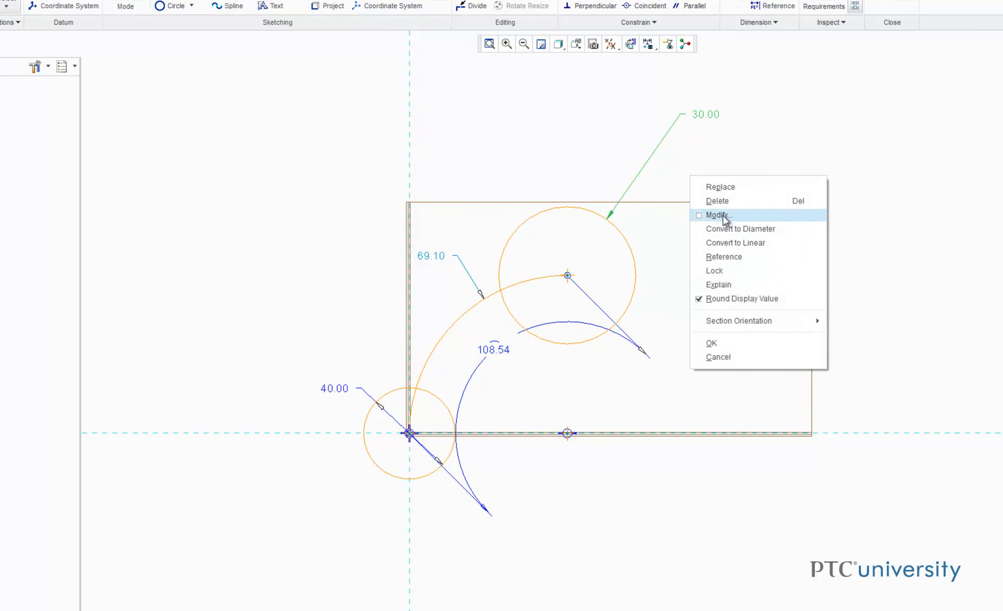
pyautogui.click(729, 229)
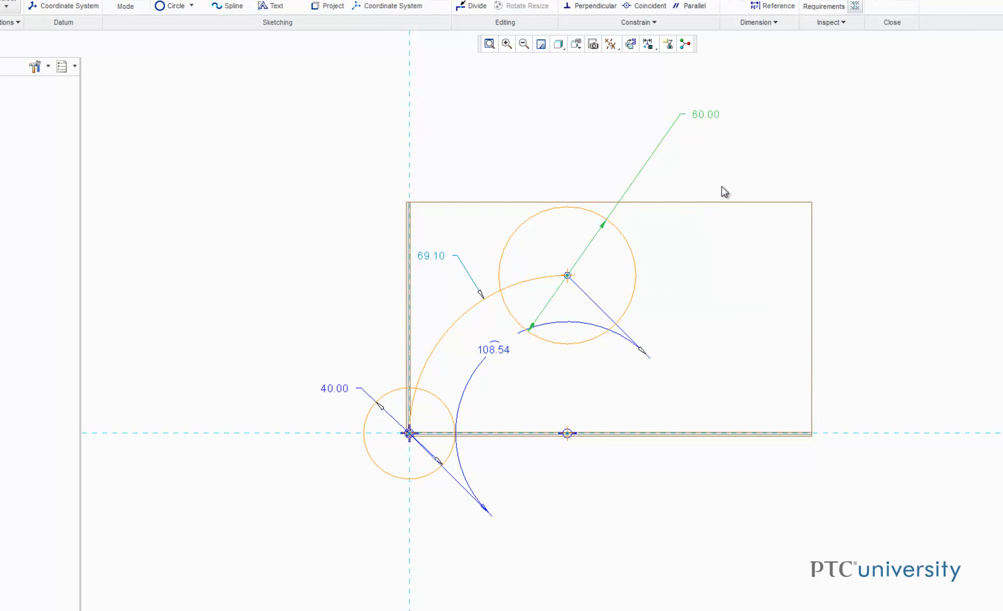
pyautogui.rightClick(697, 187)
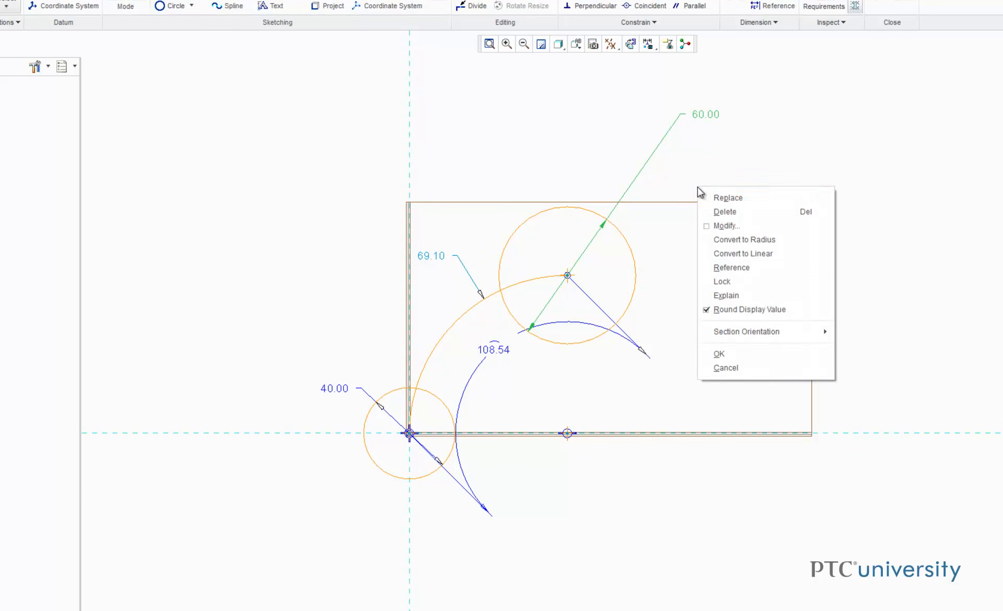
pyautogui.click(735, 256)
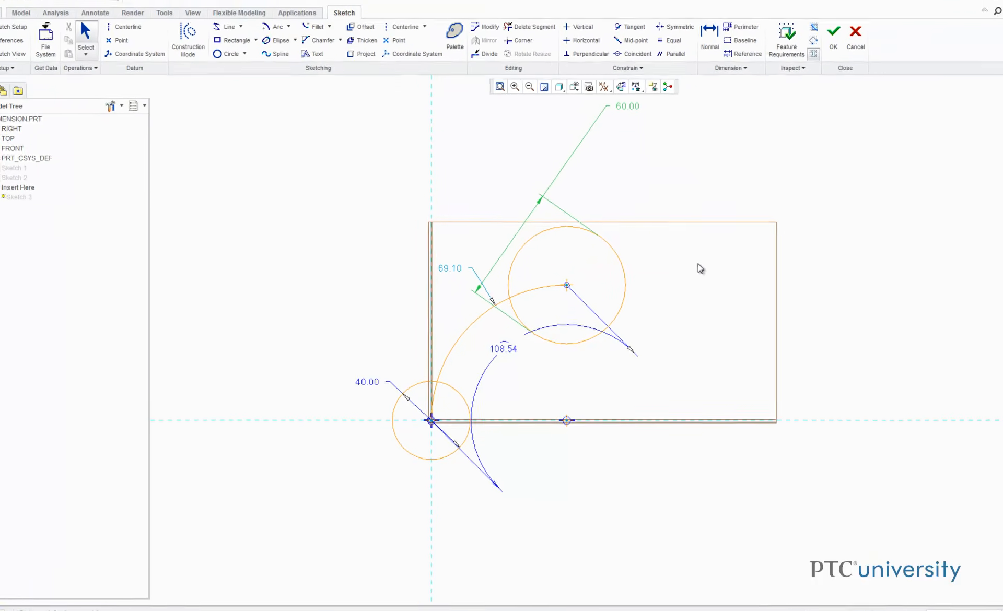
# Step: Convert the arc length dimension back to an angle and place its value below the arc, near the horizontal reference
pyautogui.click(506, 349)
pyautogui.rightClick(652, 407)
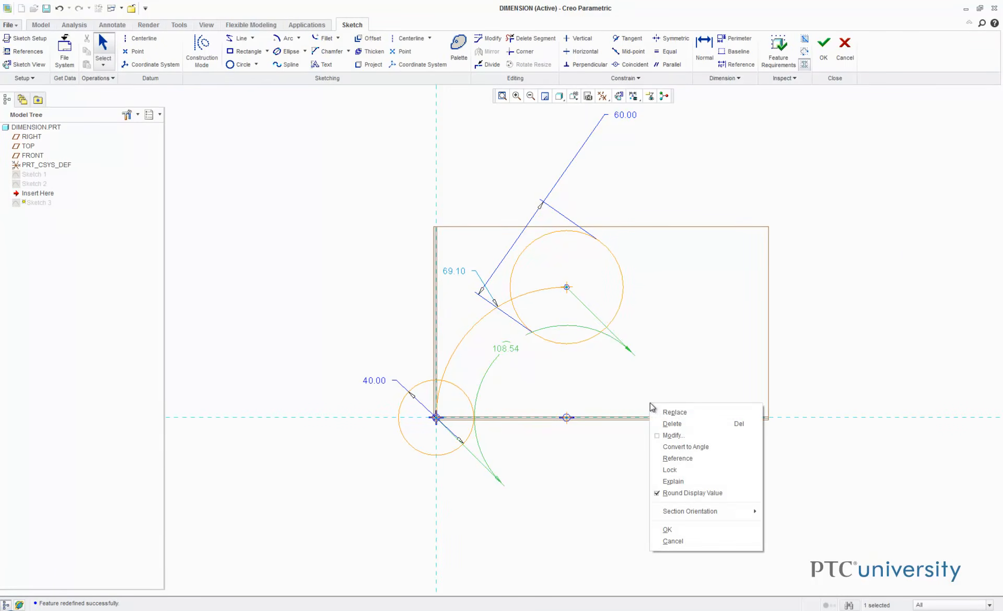
pyautogui.click(679, 447)
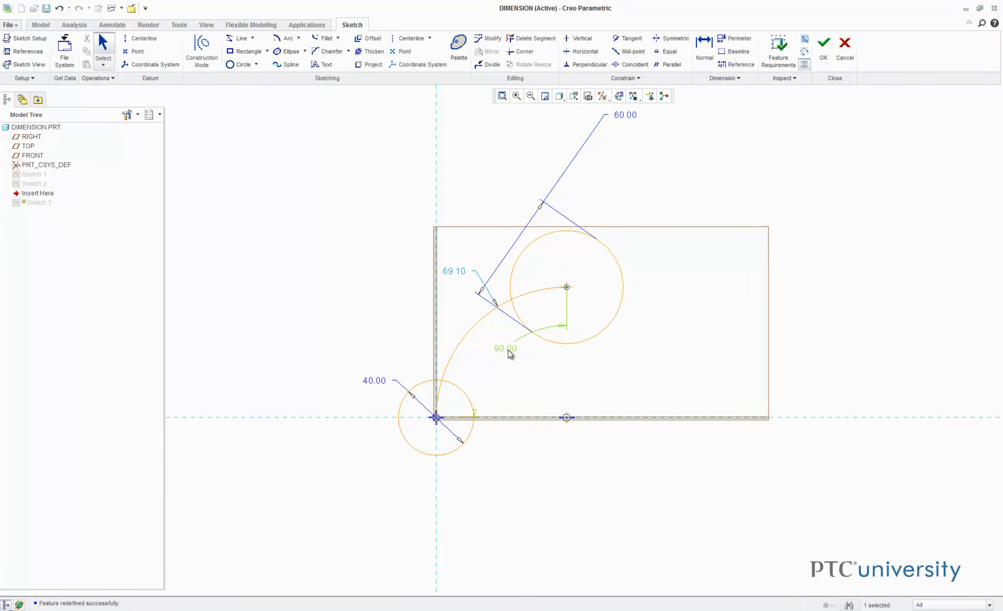
pyautogui.middleClick(541, 379)
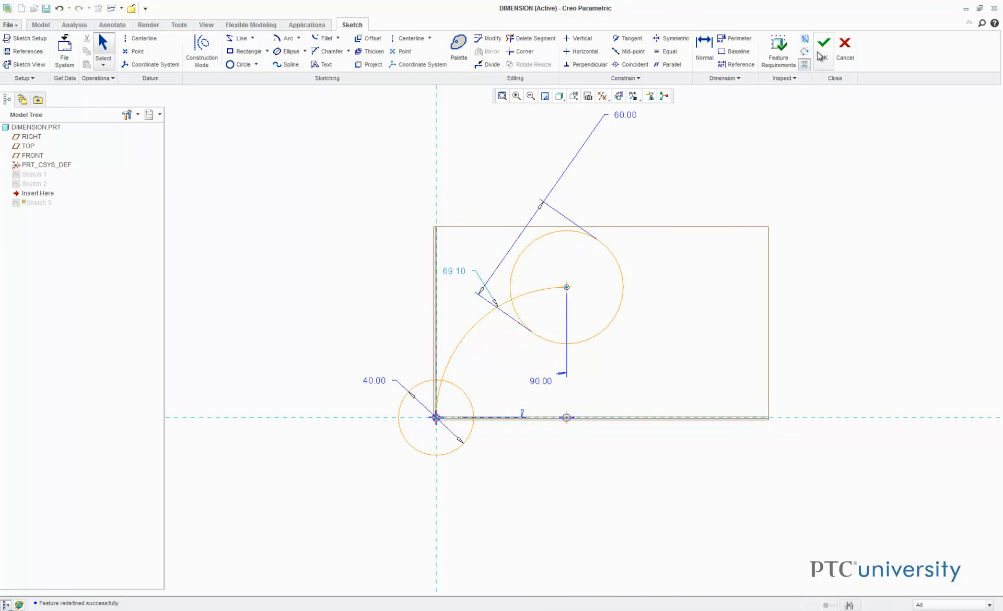
# Step: Move the large circle's linear dimension above the rectangle and the arc's radius dimension outside it, and accept the sketch
pyautogui.moveTo(620, 122); pyautogui.dragTo(549, 163)
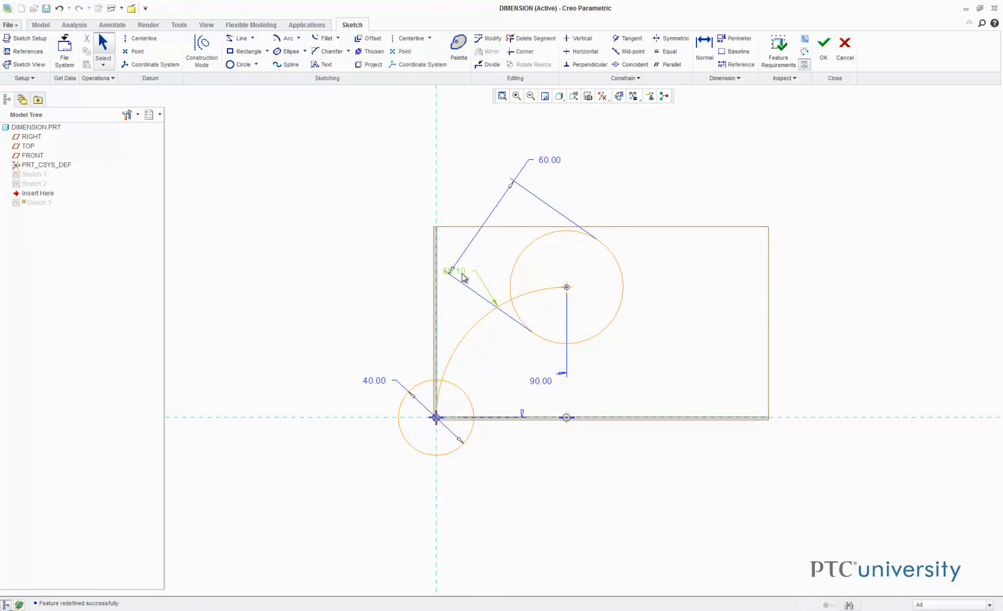
pyautogui.moveTo(463, 277); pyautogui.dragTo(413, 293)
pyautogui.click(823, 48)
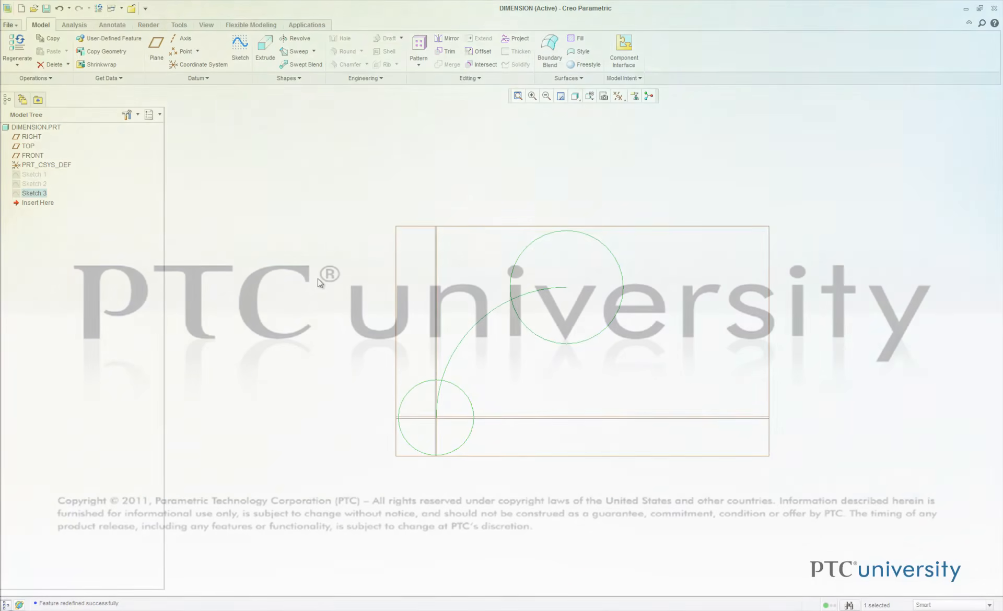